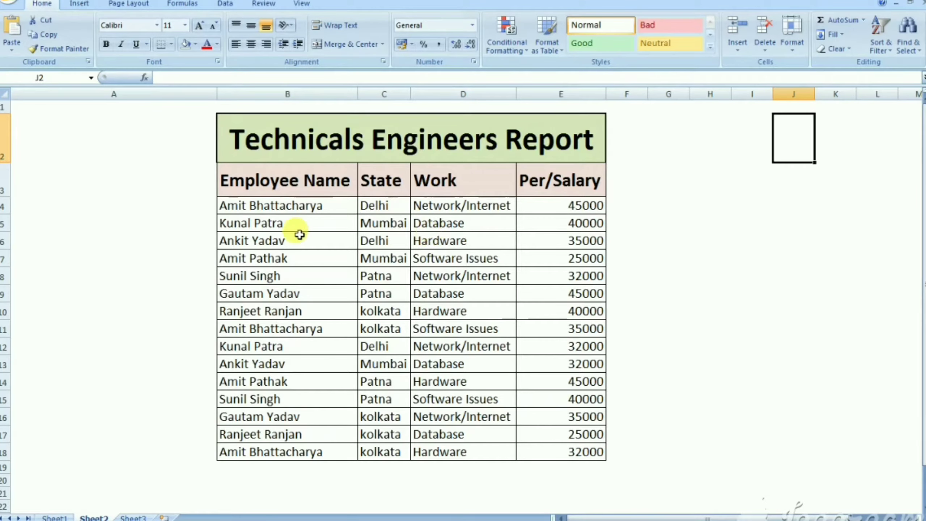
# - Add filter dropdowns to the Employee Name, State, Work and Per/Salary headers in B3:E3
pyautogui.click(284, 181)
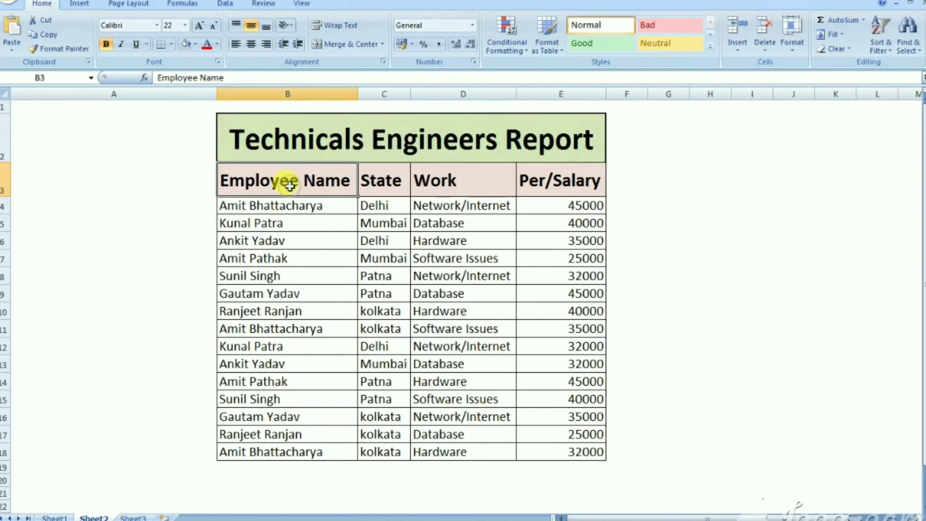
pyautogui.click(305, 225)
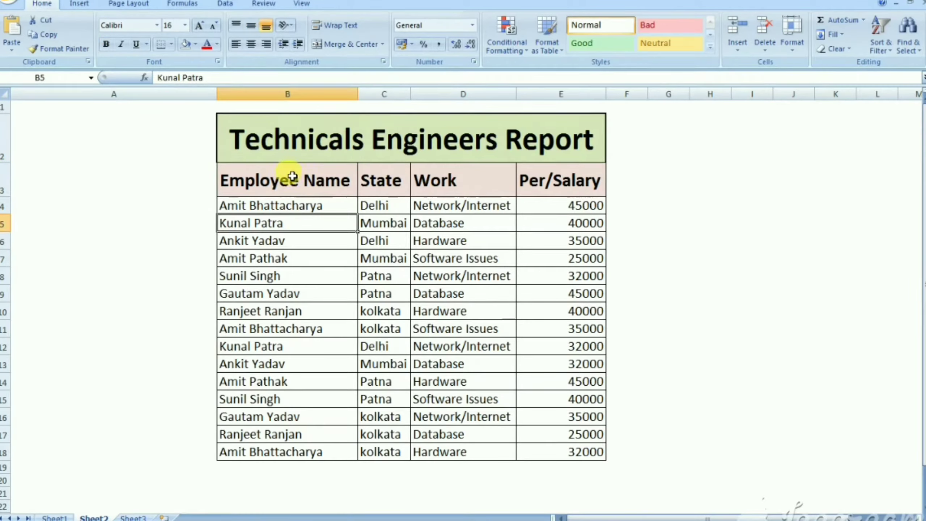
pyautogui.moveTo(293, 176); pyautogui.dragTo(391, 180)
pyautogui.click(320, 251)
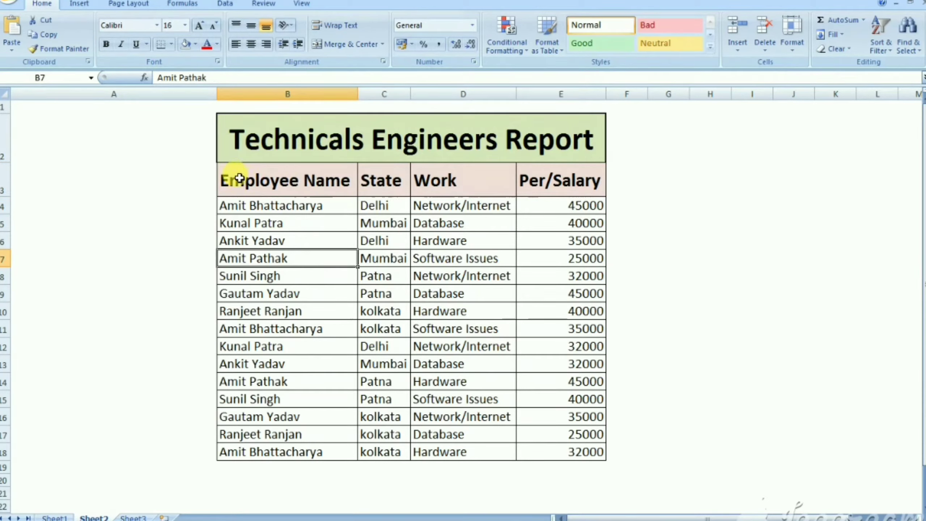
pyautogui.moveTo(266, 174); pyautogui.dragTo(562, 179)
pyautogui.click(882, 47)
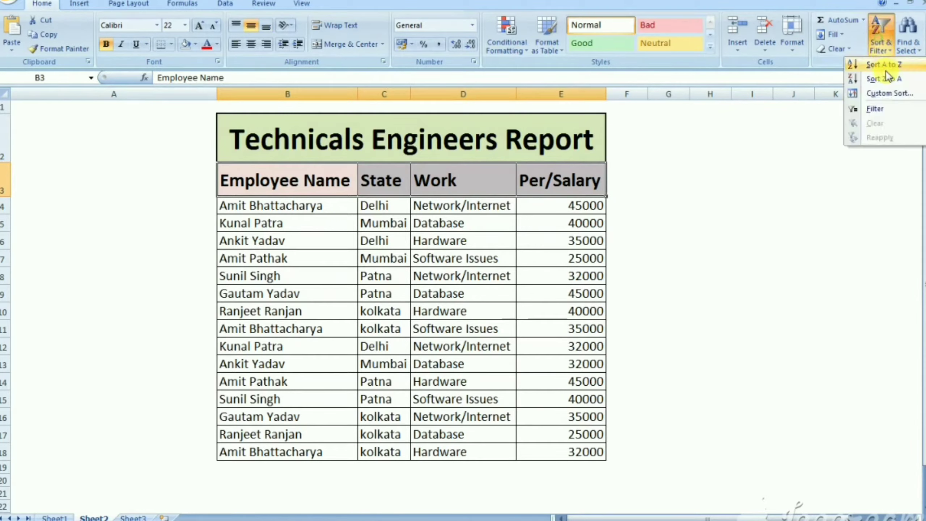
pyautogui.click(871, 110)
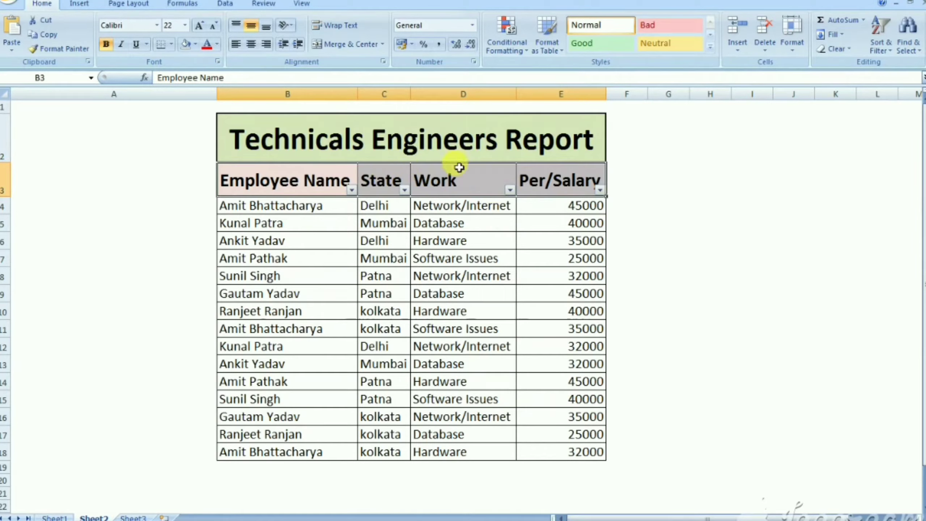
# - Filter the Work column to Network/Internet only, leaving four employee rows
pyautogui.click(511, 190)
pyautogui.click(406, 293)
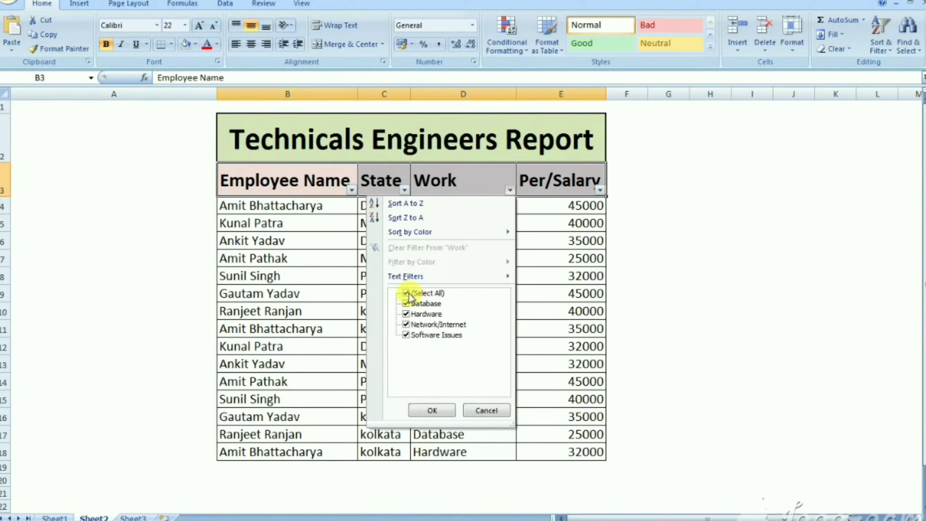
pyautogui.click(406, 324)
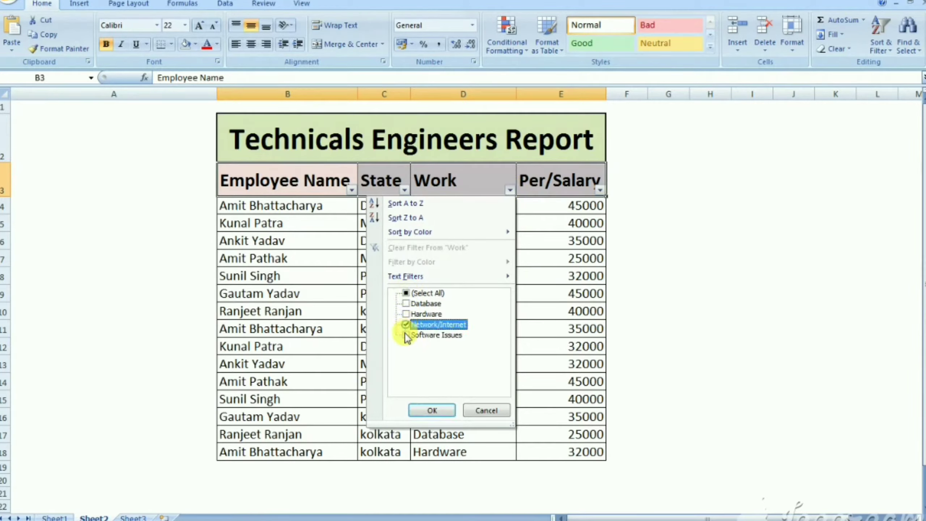
pyautogui.click(431, 411)
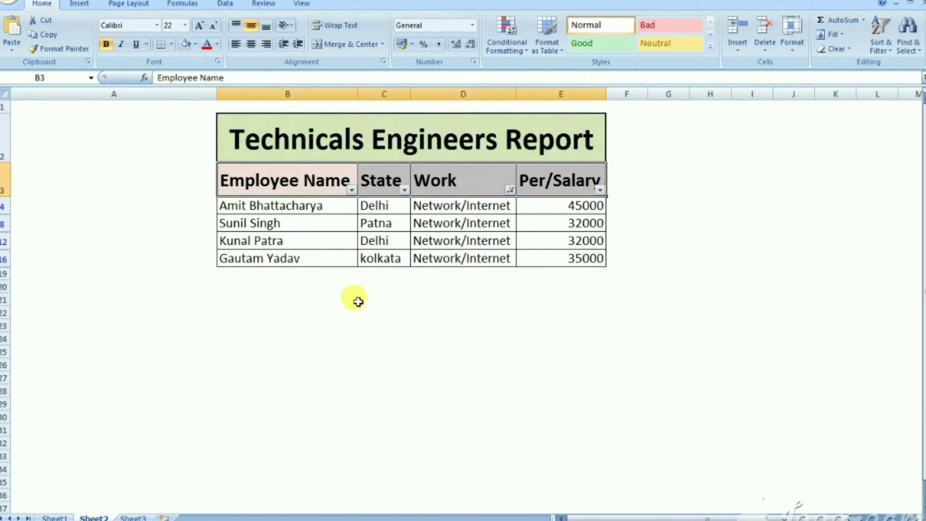
pyautogui.click(344, 299)
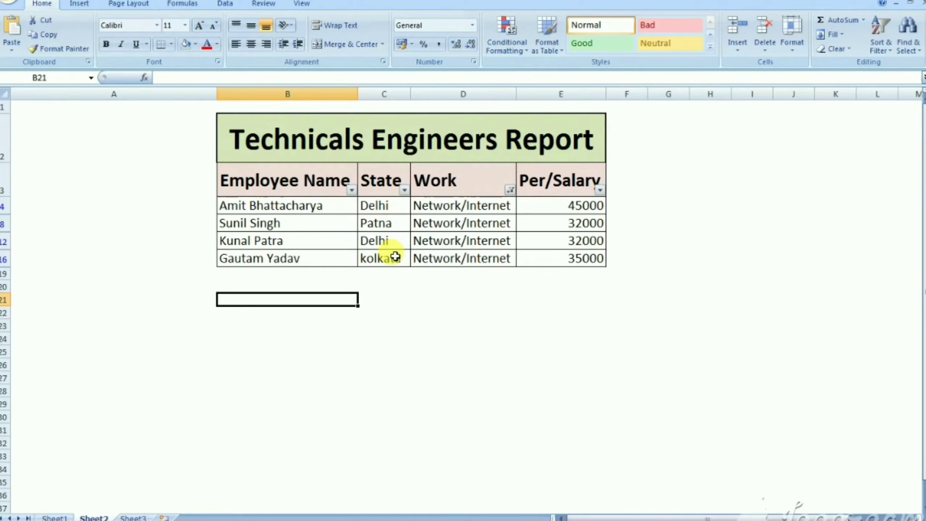
# - Copy the report range B2:E16, from title to row 16
pyautogui.click(256, 134)
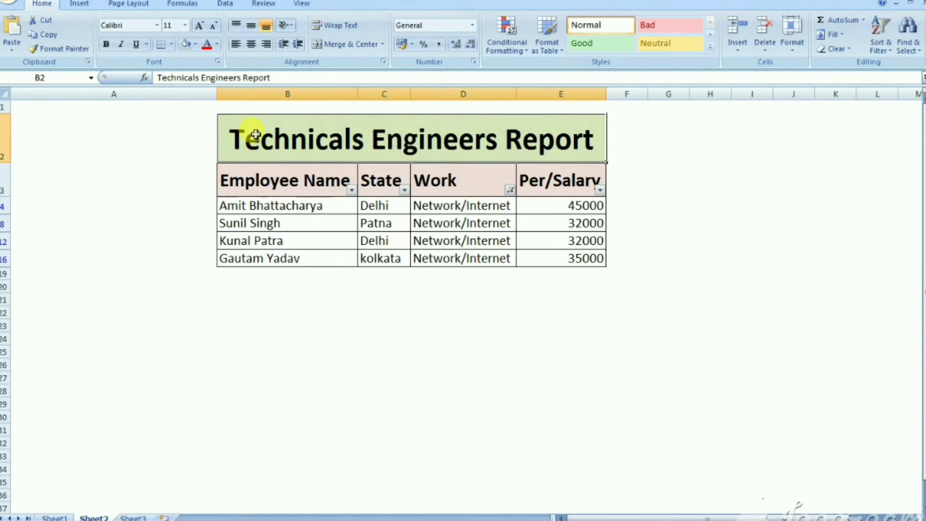
pyautogui.moveTo(255, 134); pyautogui.dragTo(308, 258)
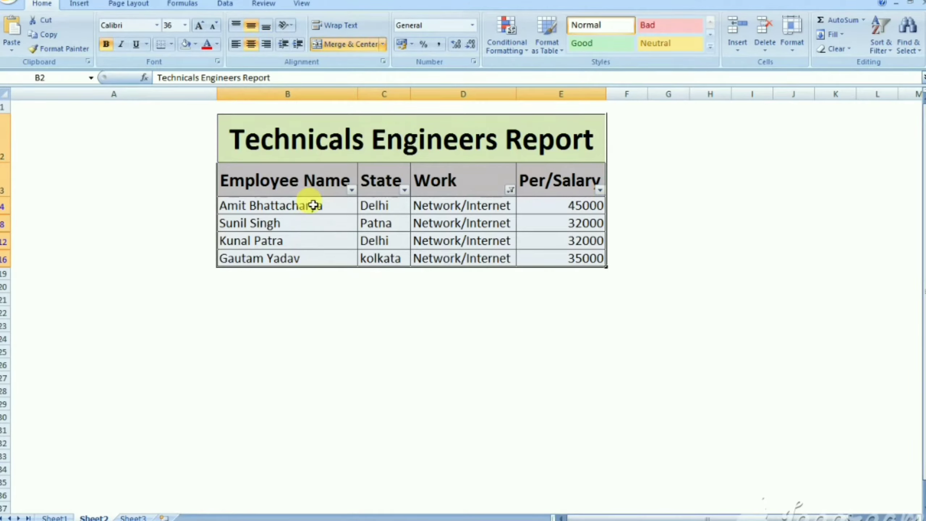
pyautogui.hotkey('ctrl', 'c')
pyautogui.hotkey('ctrl', 'c')
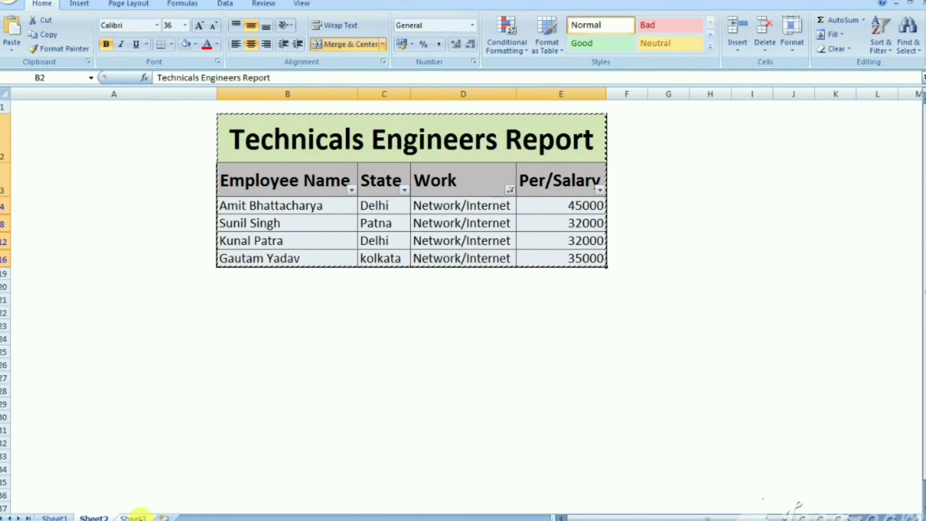
# - Paste the report into a new Sheet4 and autofit columns A and B
pyautogui.click(151, 516)
pyautogui.click(164, 517)
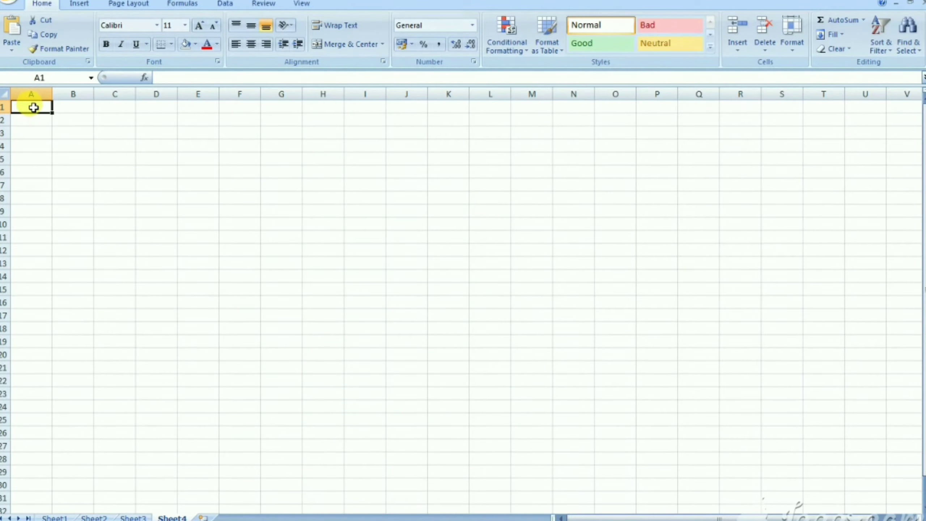
pyautogui.hotkey('ctrl', 'v')
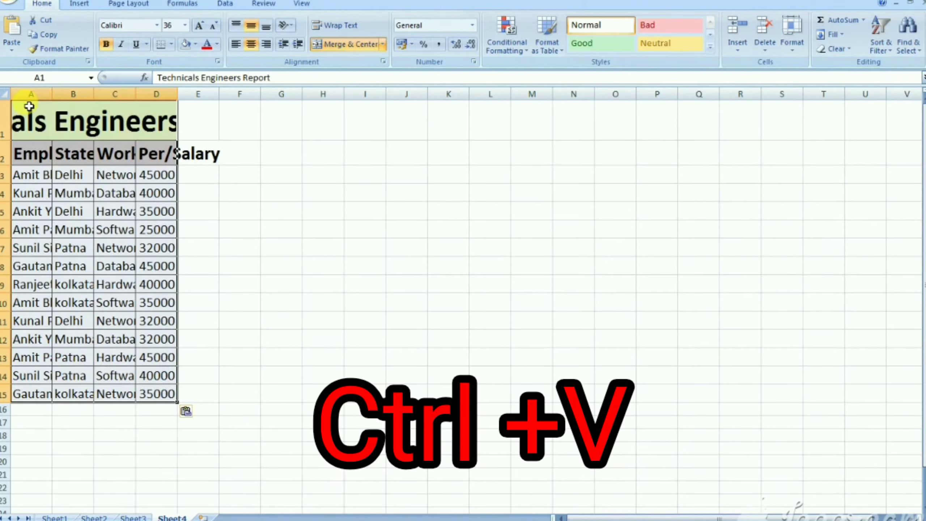
pyautogui.press('Down')
pyautogui.press('Right')
pyautogui.press('Right')
pyautogui.doubleClick(52, 94)
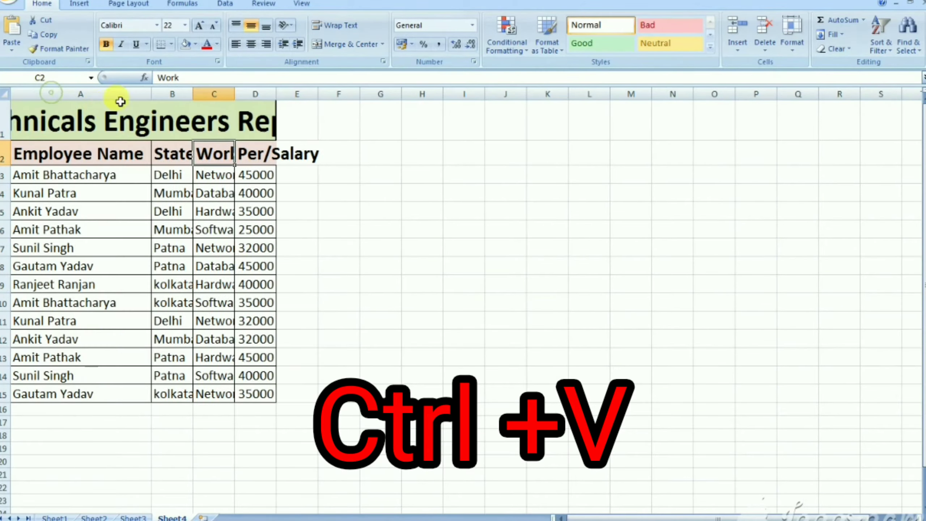
pyautogui.doubleClick(190, 95)
# - Delete Sheet3 from the workbook and go back to Sheet2
pyautogui.click(133, 517)
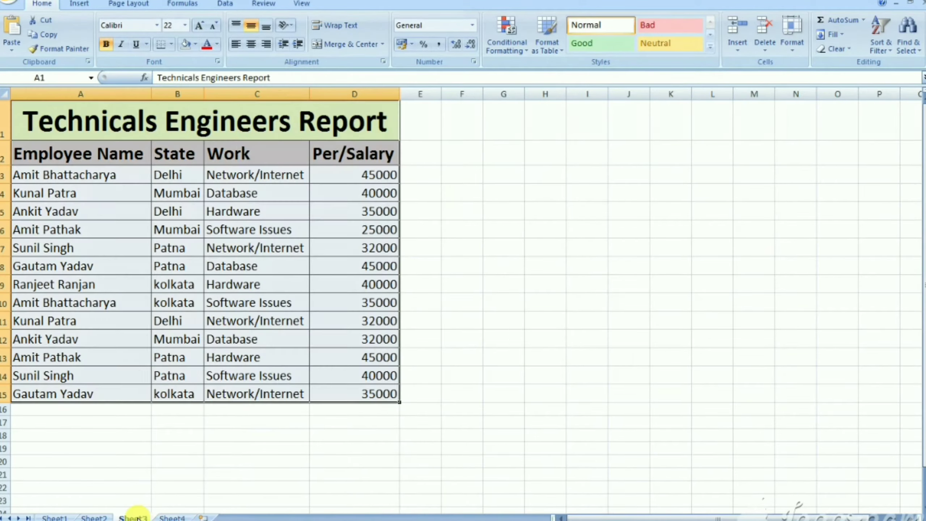
pyautogui.rightClick(133, 517)
pyautogui.click(172, 392)
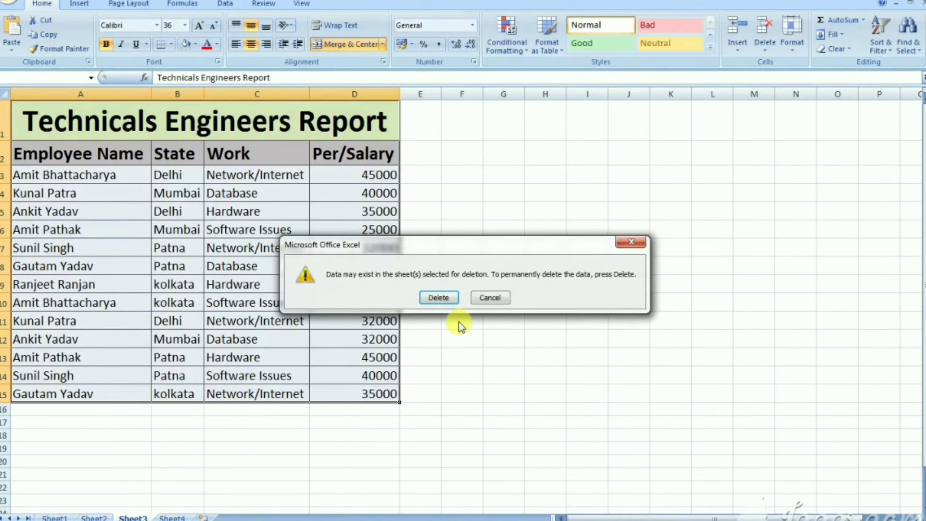
pyautogui.click(439, 298)
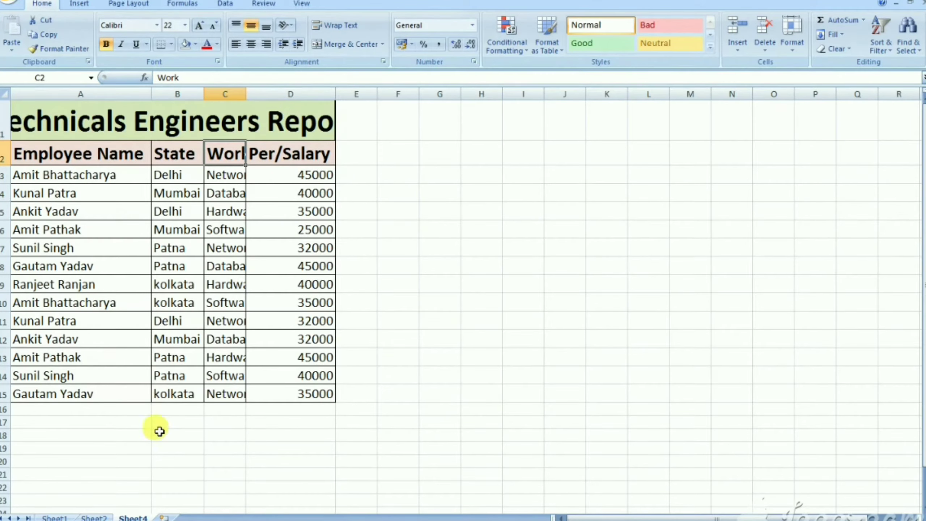
pyautogui.click(103, 516)
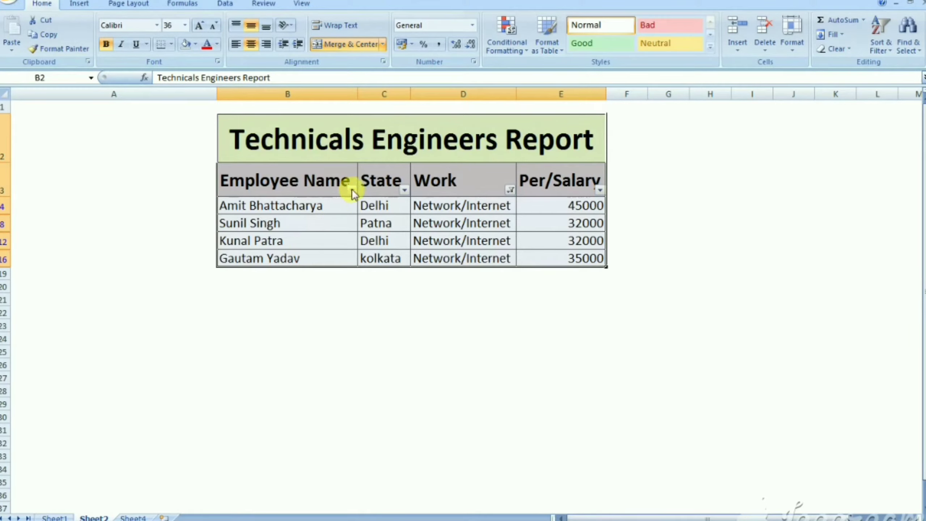
# - Clear the Work filter so every category's rows show again
pyautogui.click(510, 189)
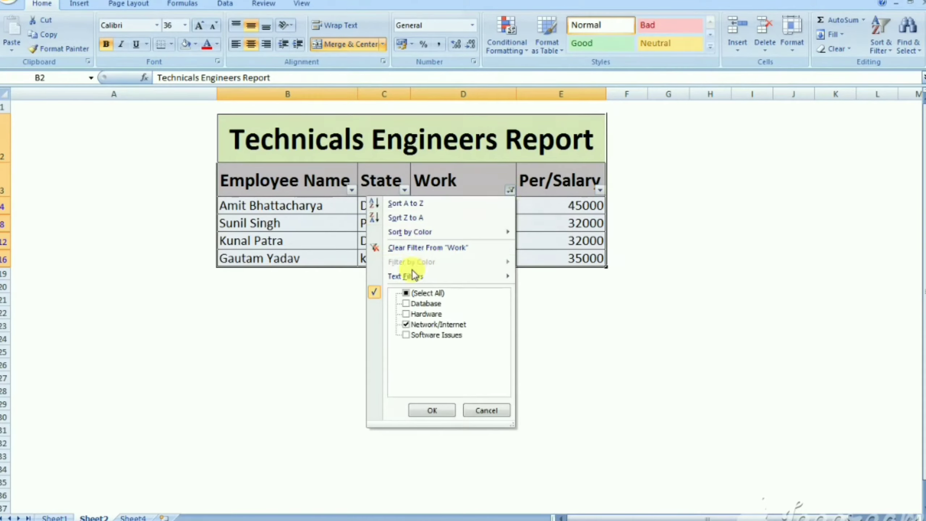
pyautogui.click(406, 293)
pyautogui.click(423, 409)
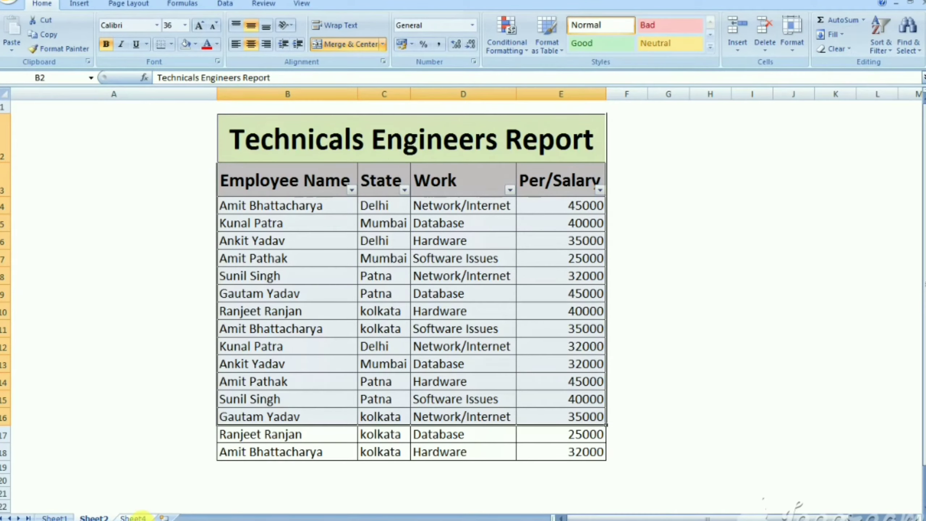
# - Check Sheet4, then return to Sheet2 and select cell B14
pyautogui.click(132, 517)
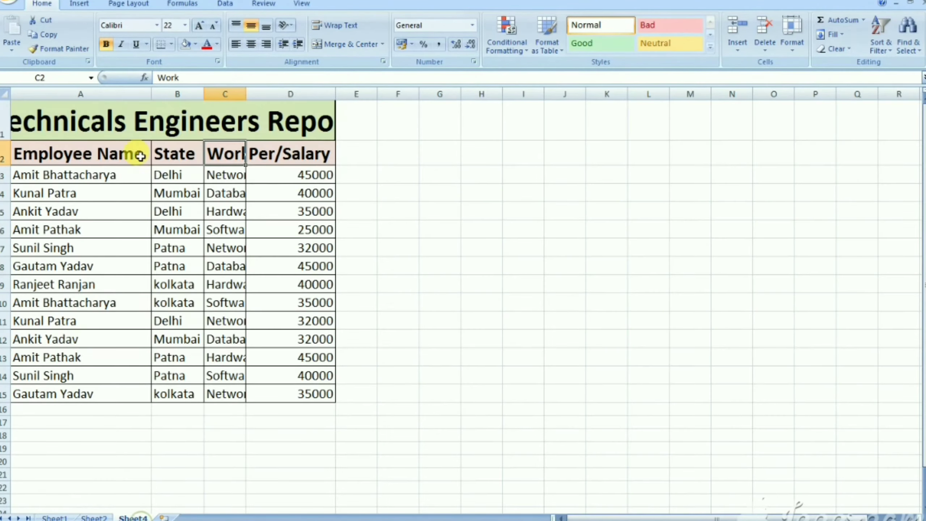
pyautogui.click(93, 518)
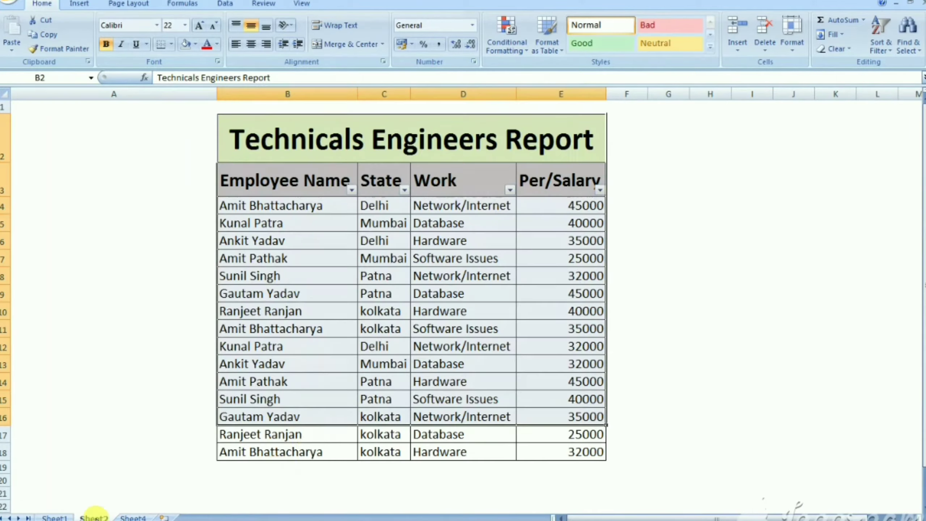
pyautogui.click(343, 376)
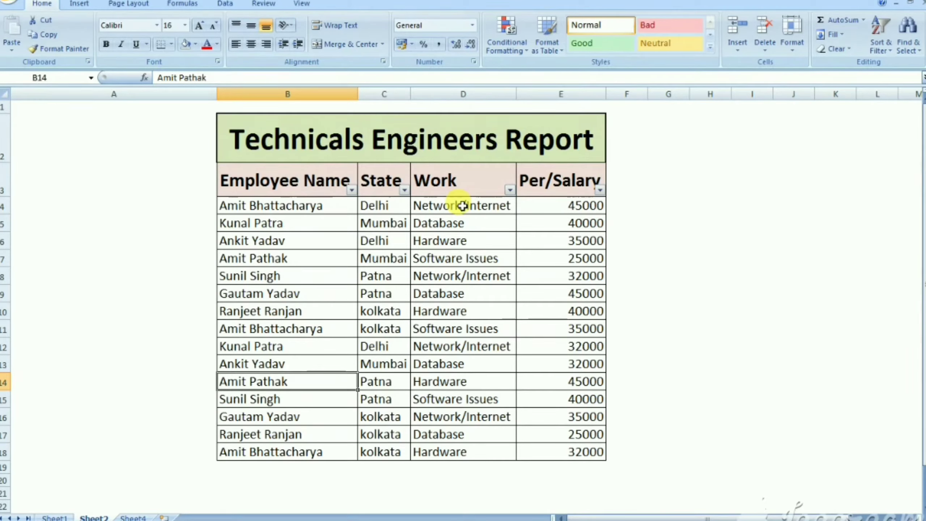
# - Turn off the header-row filter on Sheet2 with Ctrl+Shift+L
pyautogui.moveTo(283, 172); pyautogui.dragTo(474, 189)
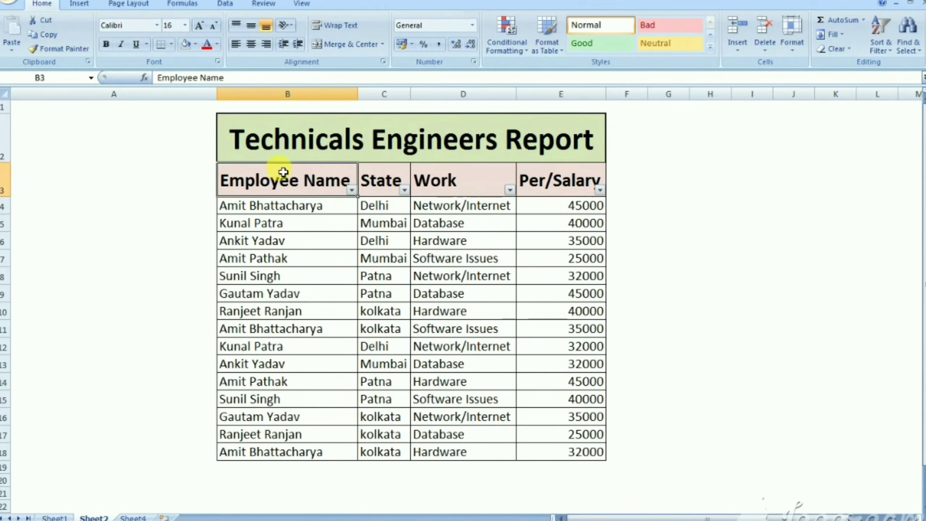
pyautogui.hotkey('ctrl', 'shift', 'l')
pyautogui.click(463, 329)
# - Rename Sheet2 to 'orgnl' and Sheet4 to 'test'
pyautogui.rightClick(94, 517)
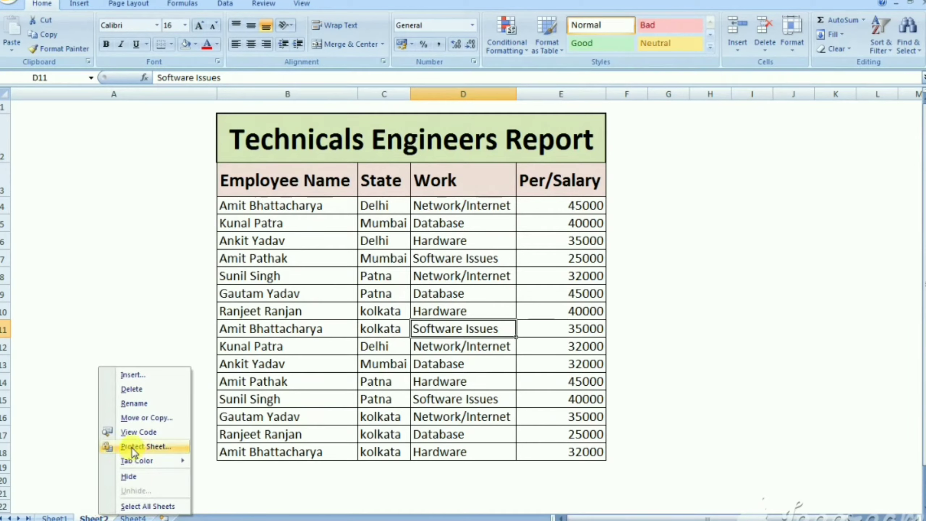
pyautogui.click(132, 403)
pyautogui.write('od')
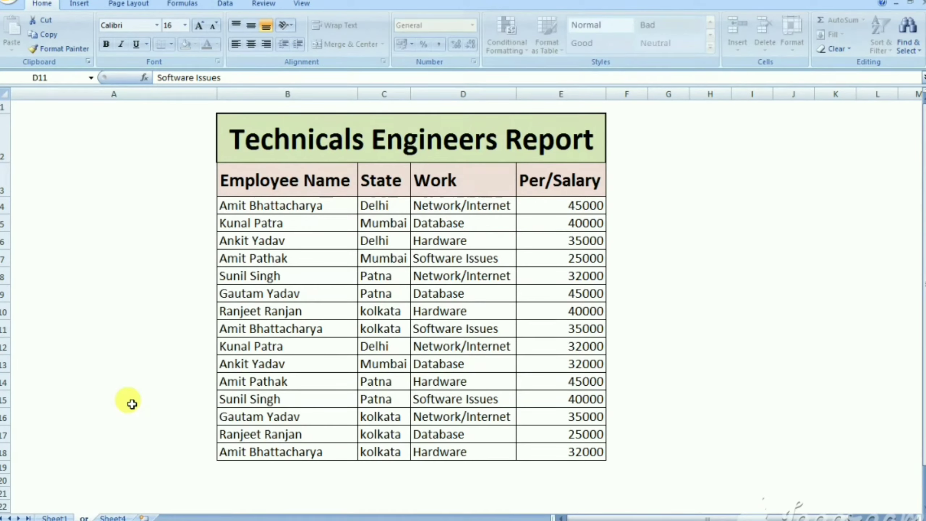
pyautogui.write('gnl')
pyautogui.press('Return')
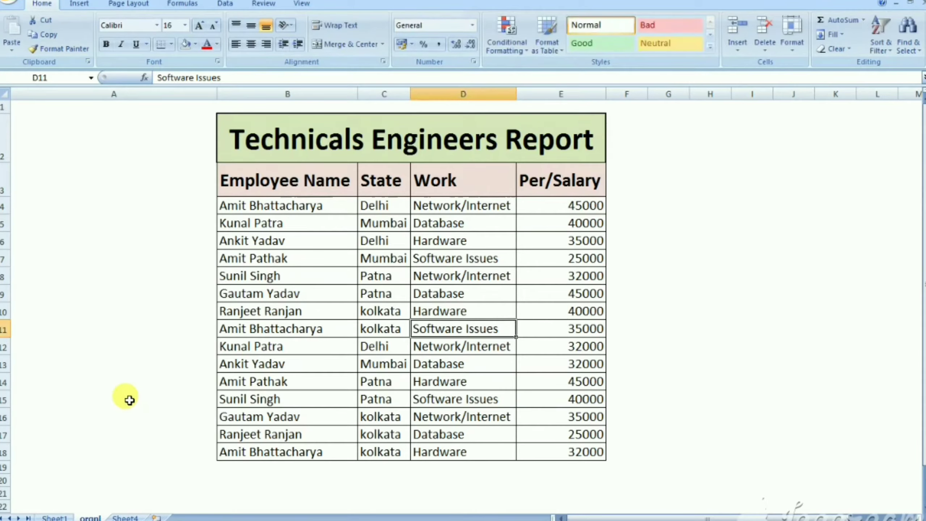
pyautogui.rightClick(127, 517)
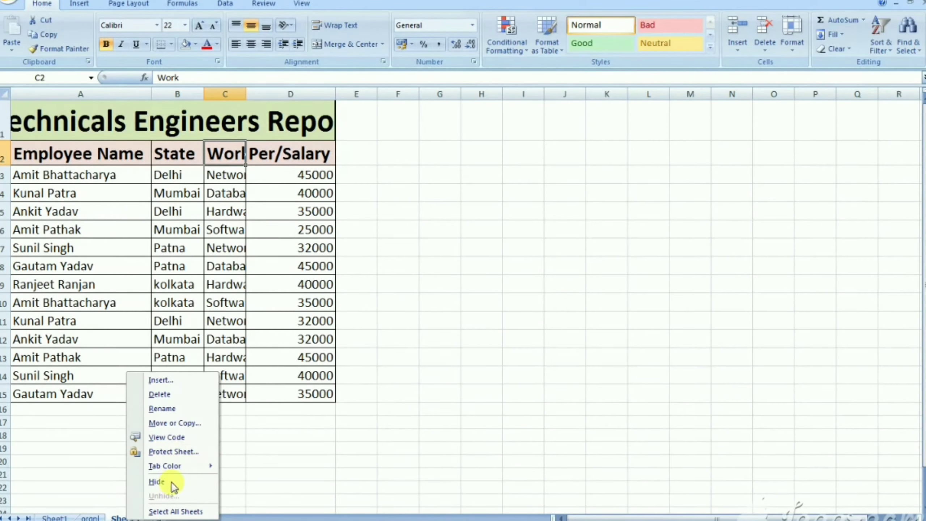
pyautogui.click(162, 408)
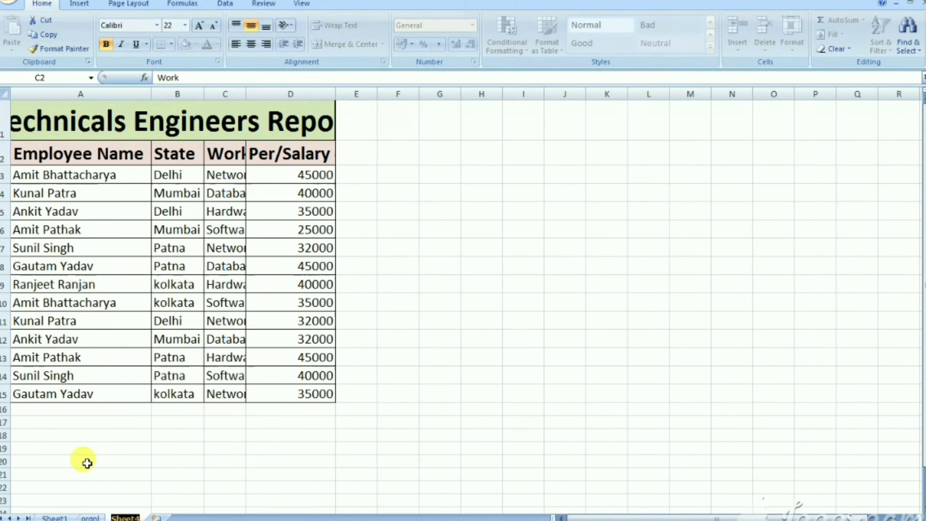
pyautogui.write('test')
pyautogui.press('Return')
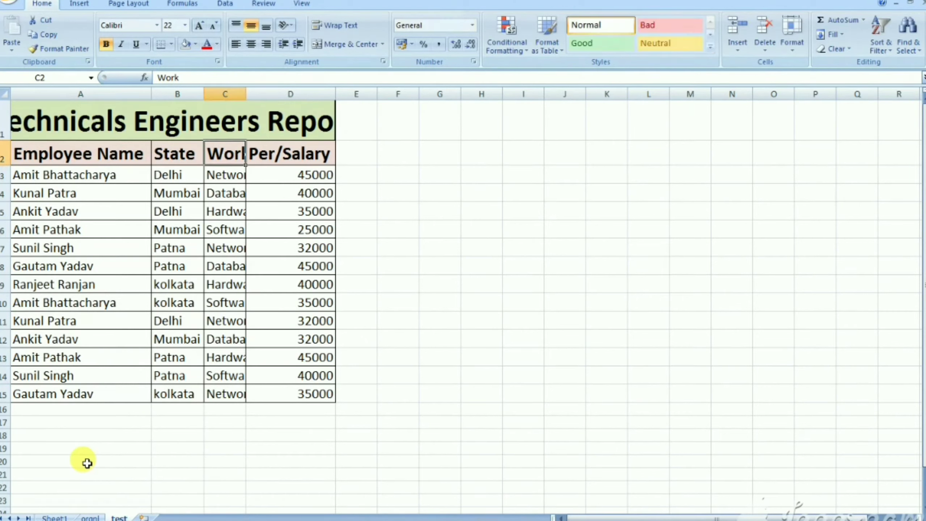
# - Clear all cell contents on the test sheet, keeping its formatting
pyautogui.click(86, 463)
pyautogui.moveTo(16, 106)
pyautogui.mouseDown()
pyautogui.moveTo(188, 386)
pyautogui.moveTo(190, 406)
pyautogui.mouseUp()
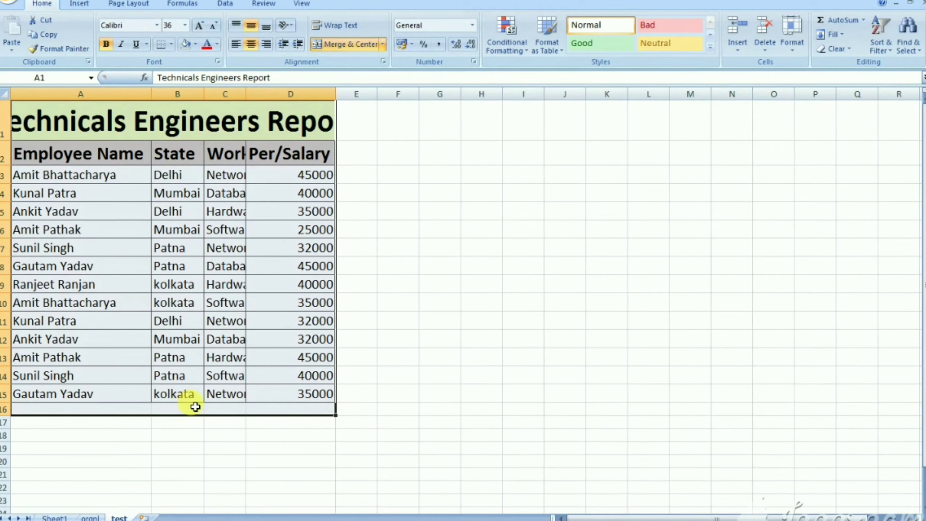
pyautogui.click(3, 92)
pyautogui.press('Delete')
pyautogui.press('Return')
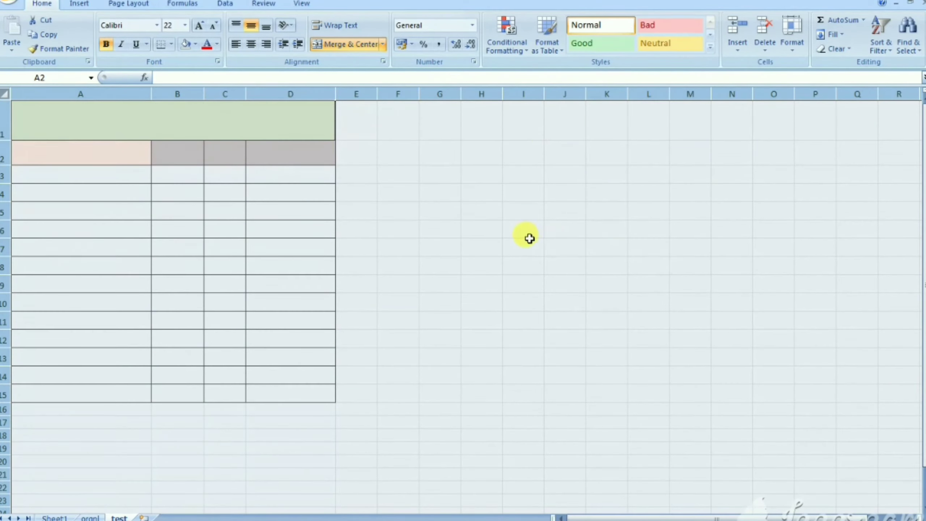
# - Insert blank Sheet5, then turn header filters back on for the orgnl report
pyautogui.click(529, 239)
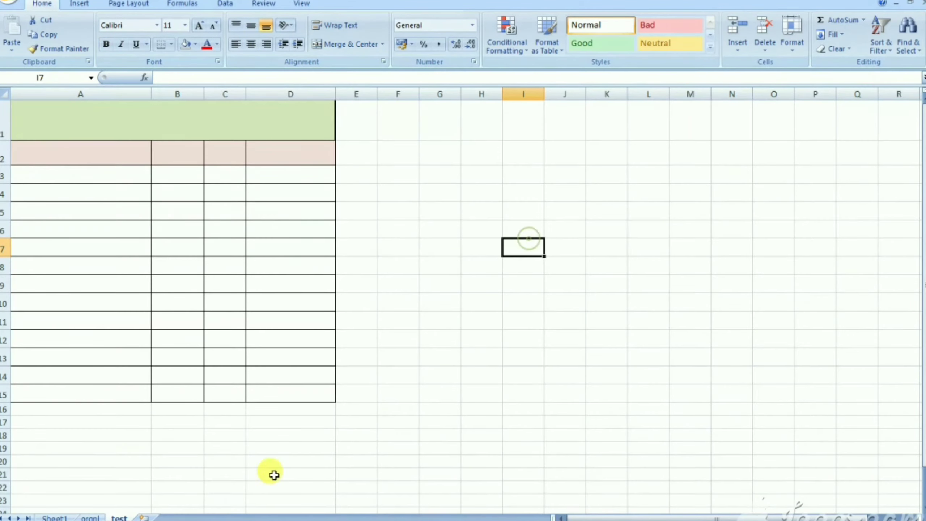
pyautogui.click(144, 517)
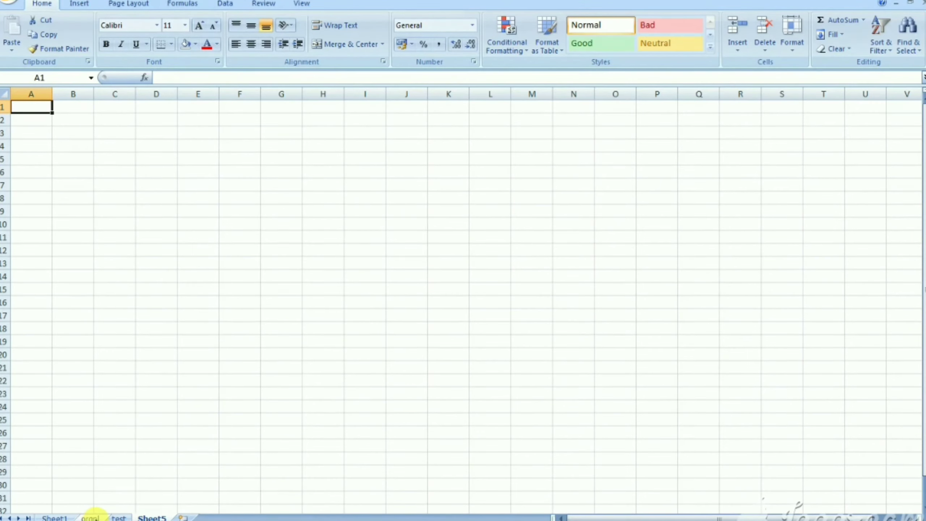
pyautogui.click(90, 518)
pyautogui.moveTo(271, 176); pyautogui.dragTo(533, 176)
pyautogui.click(875, 46)
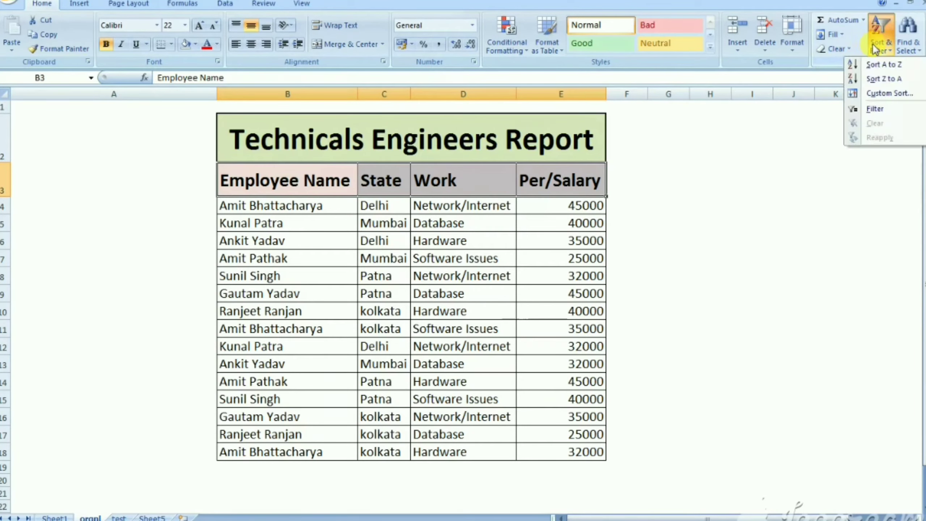
pyautogui.click(866, 110)
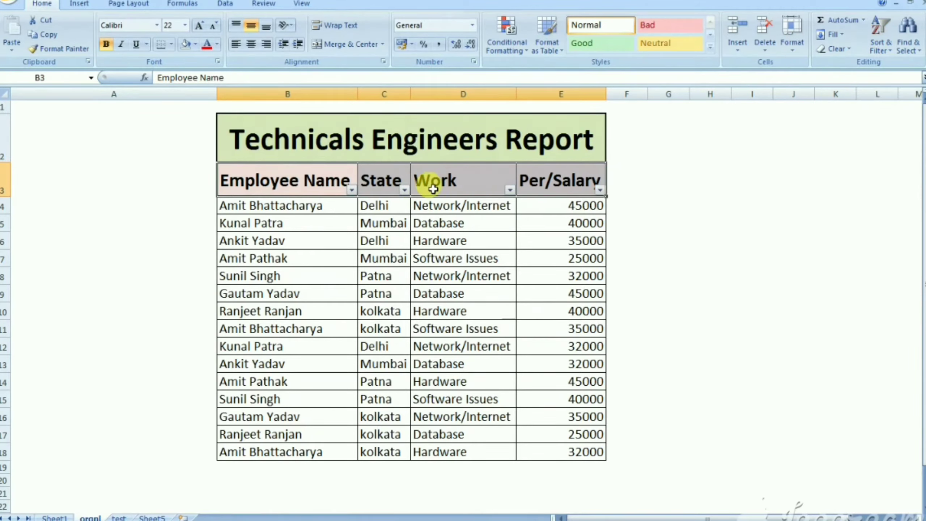
# - Filter the Work column to show only Network/Internet rows
pyautogui.click(510, 189)
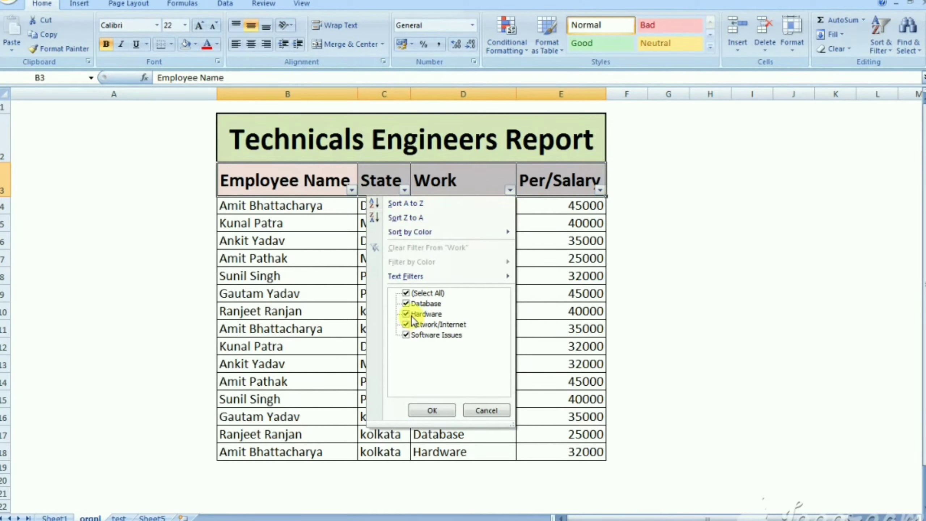
pyautogui.click(405, 293)
pyautogui.click(406, 325)
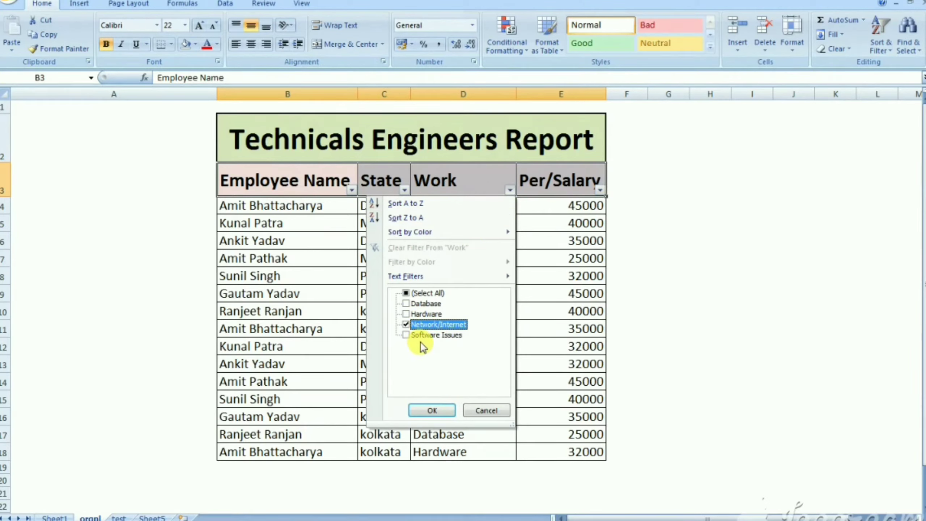
pyautogui.click(432, 409)
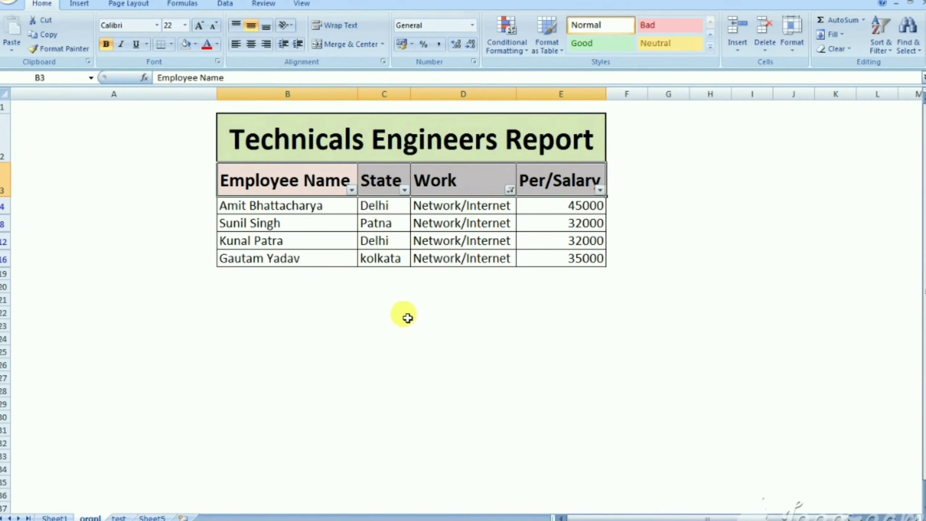
# - Copy the filtered report range B2:E16
pyautogui.click(406, 314)
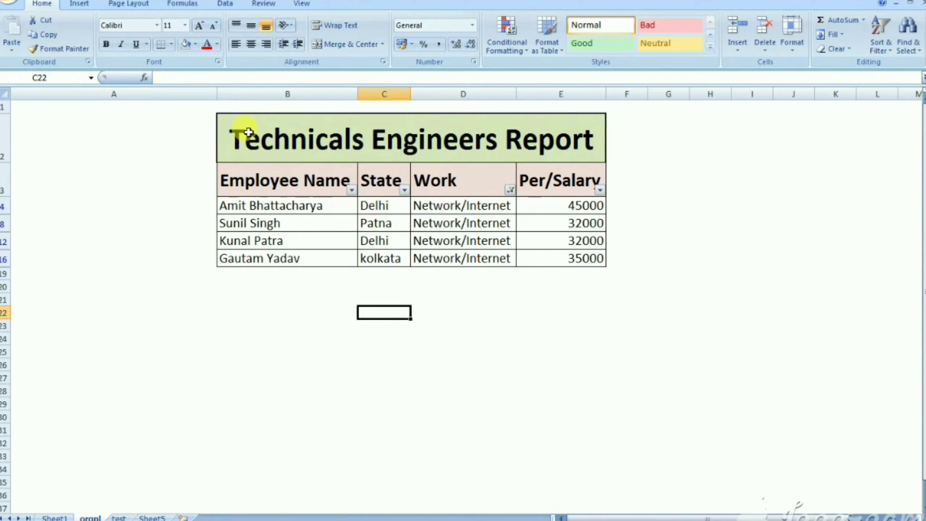
pyautogui.moveTo(241, 125); pyautogui.dragTo(289, 255)
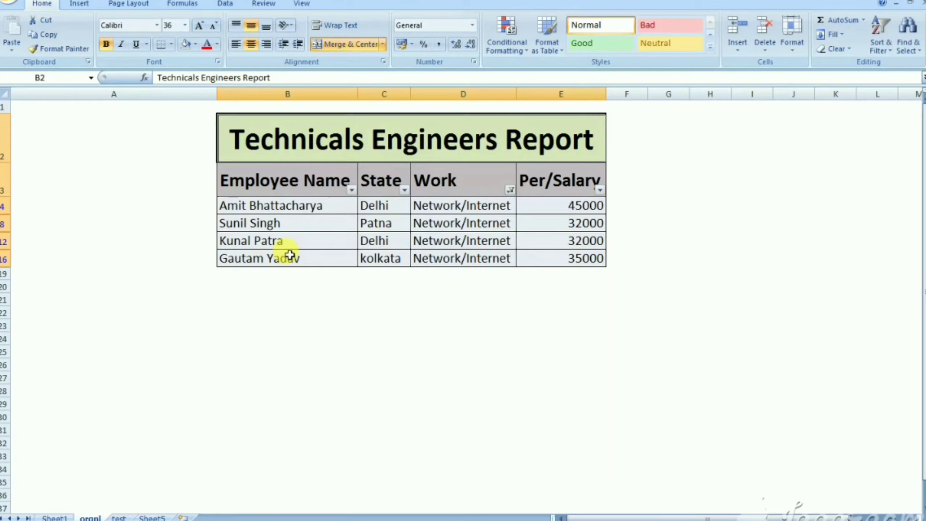
pyautogui.press('Escape')
pyautogui.hotkey('ctrl', 'c')
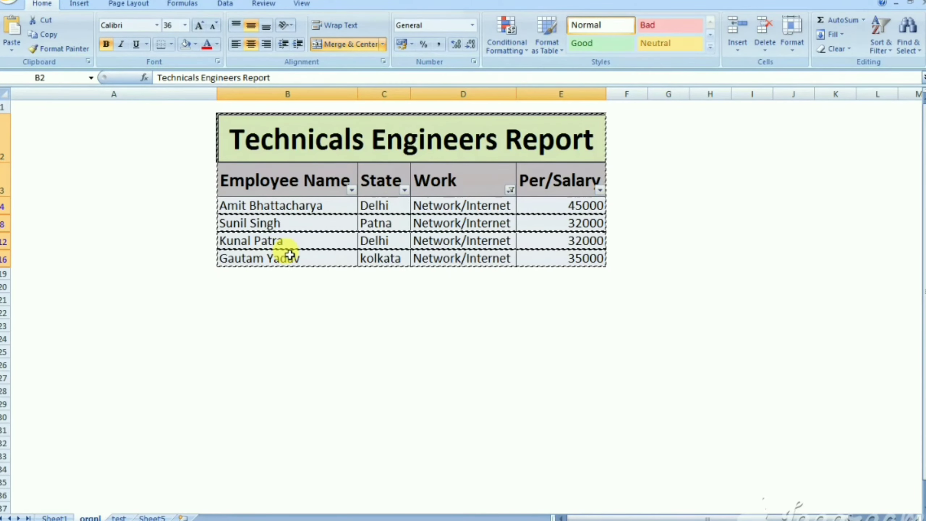
# - Clear the Work filter to show all fifteen rows and cancel the copy marquee
pyautogui.hotkey('alt', 'a')
pyautogui.press('c')
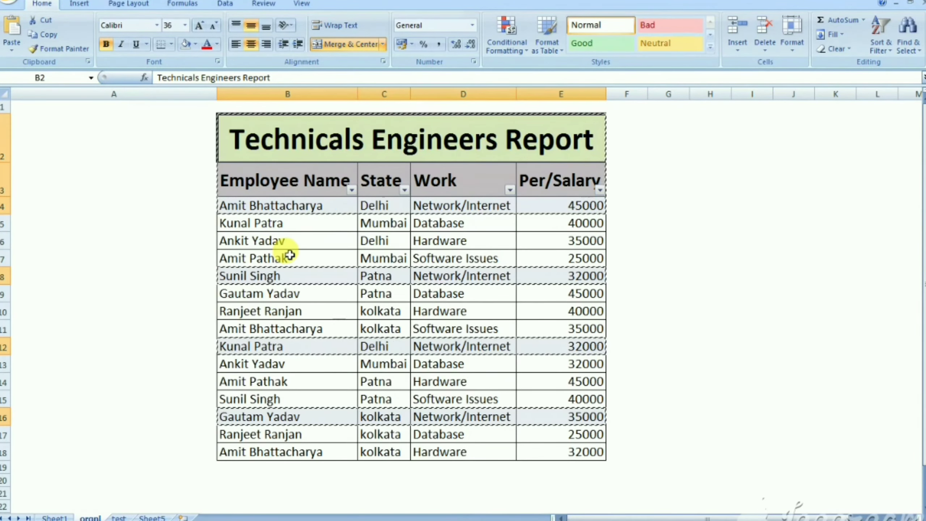
pyautogui.press('Escape')
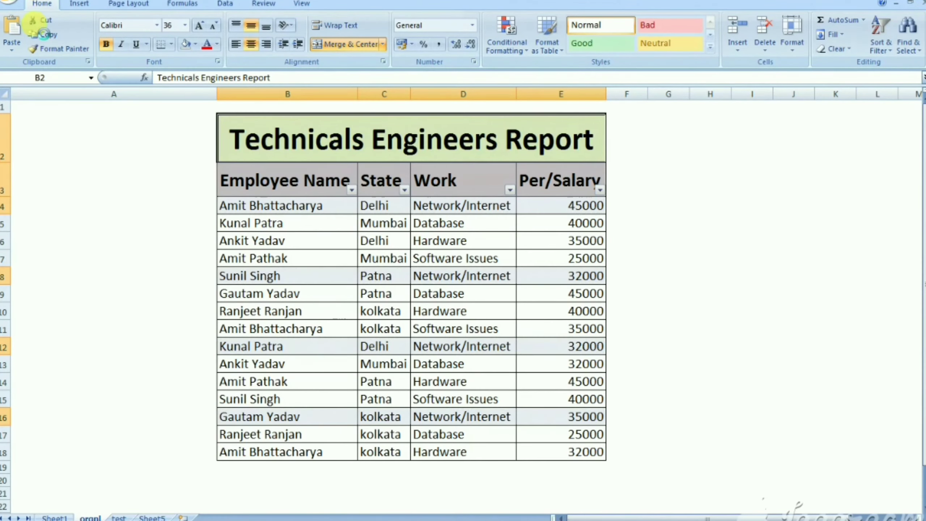
# - Turn filtering back on for the header row Employee Name through Per/Salary
pyautogui.click(379, 239)
pyautogui.click(279, 170)
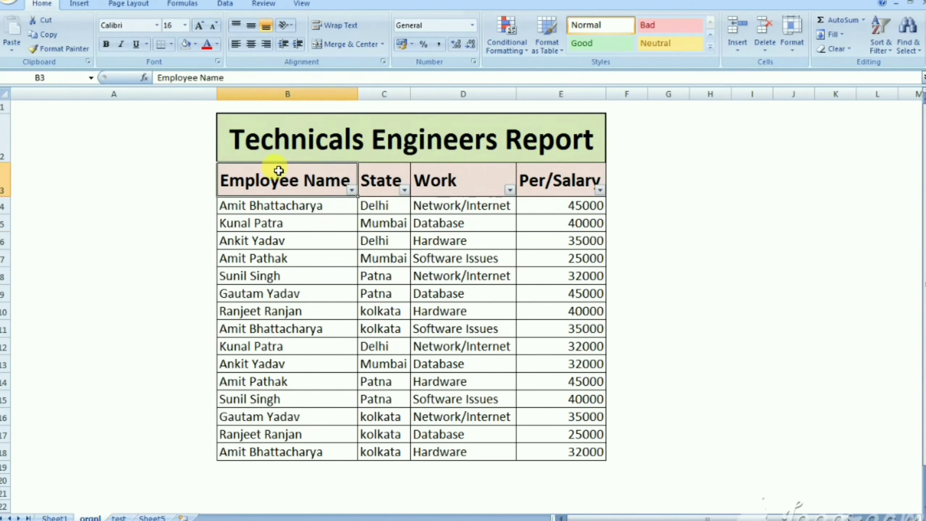
pyautogui.moveTo(278, 170); pyautogui.dragTo(561, 181)
pyautogui.click(880, 40)
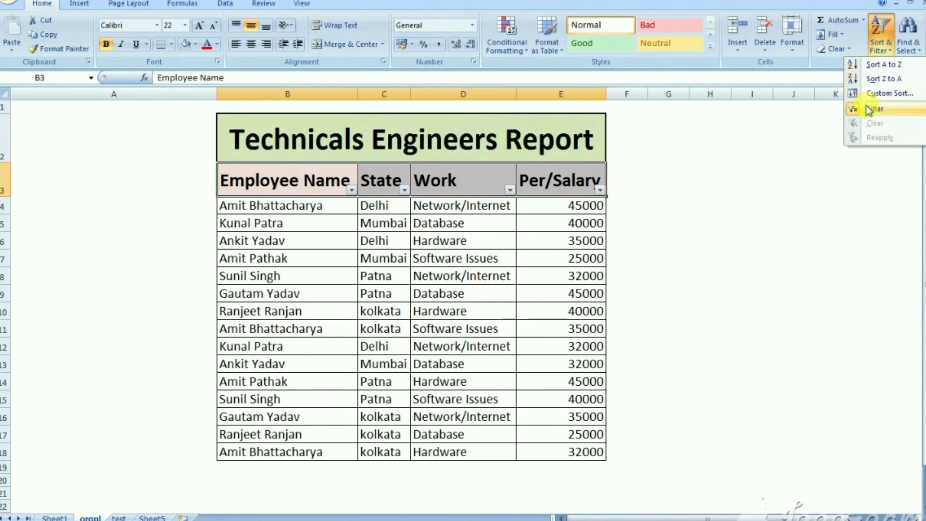
pyautogui.click(869, 110)
pyautogui.click(879, 51)
pyautogui.click(868, 109)
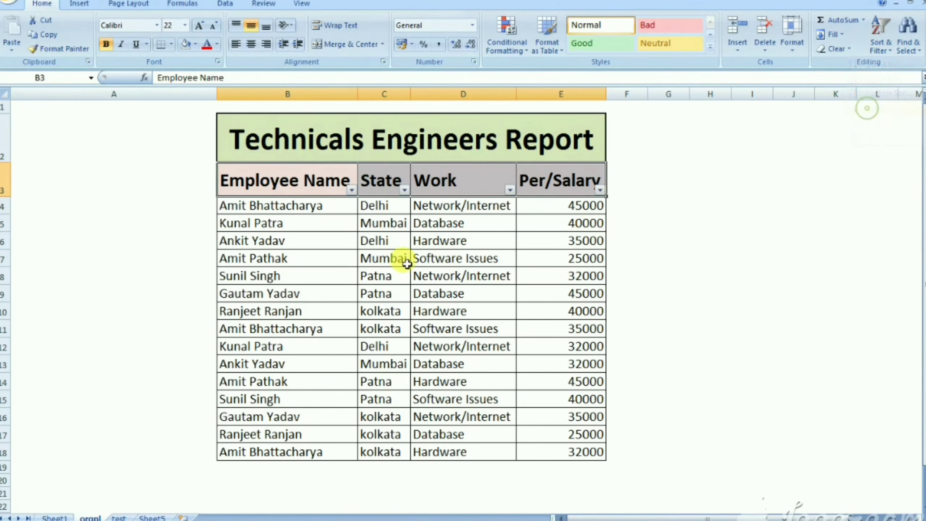
# - Filter the Work column to Network/Internet only, showing four rows
pyautogui.click(509, 190)
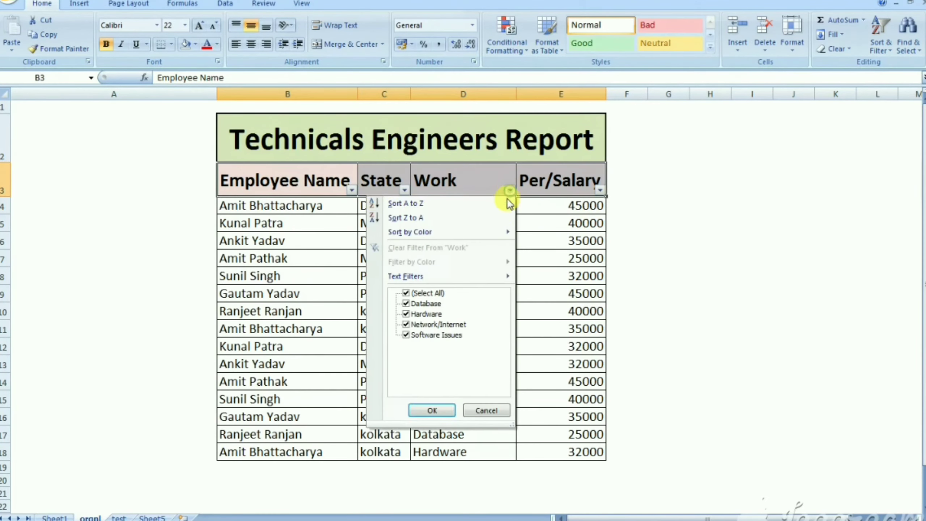
pyautogui.click(418, 292)
pyautogui.click(406, 324)
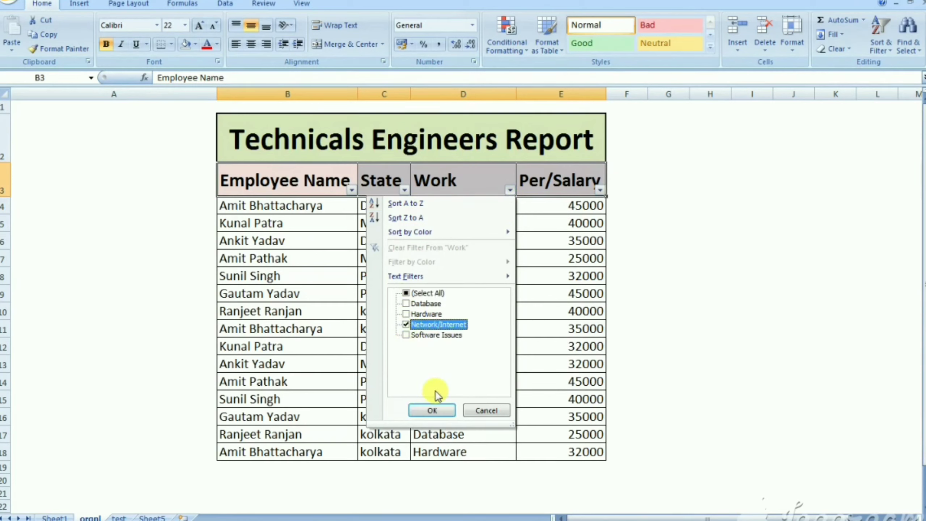
pyautogui.click(434, 411)
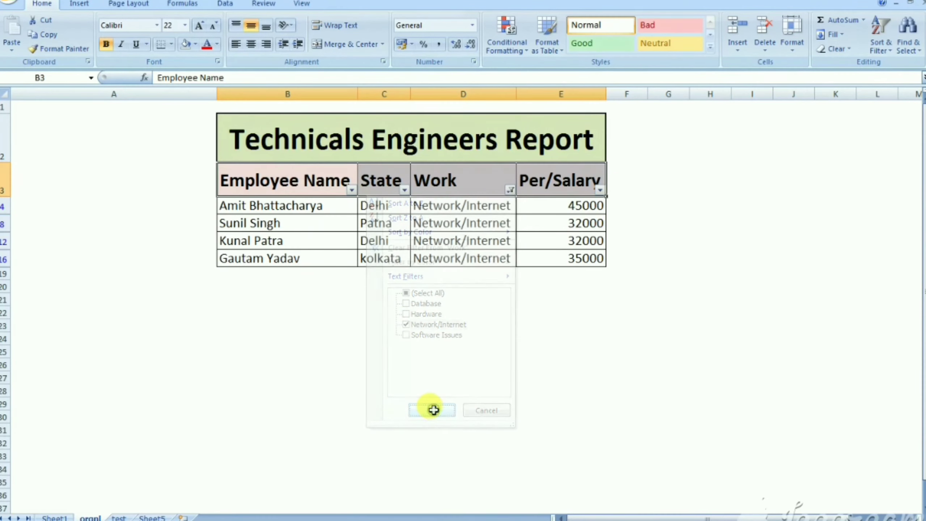
pyautogui.click(422, 324)
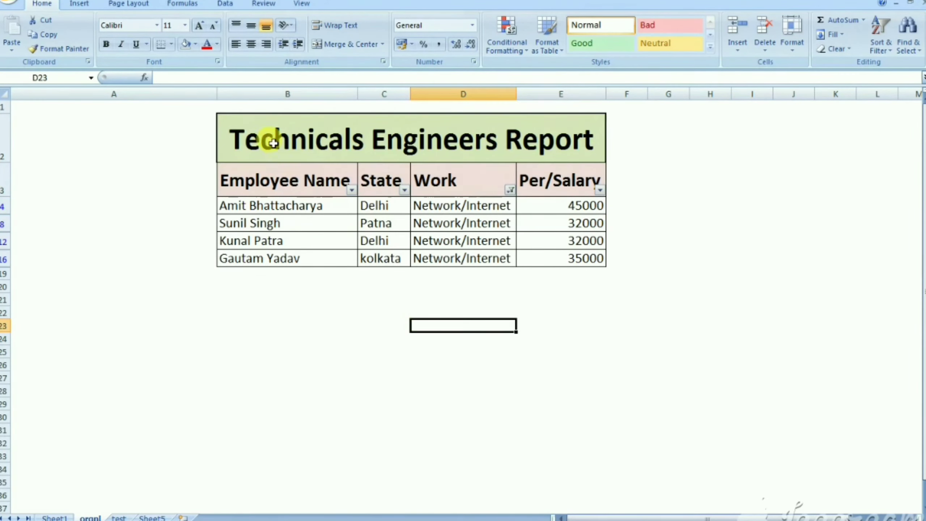
pyautogui.click(240, 120)
# - Select B2:E16 of the Network/Internet-filtered report and copy it
pyautogui.moveTo(241, 120); pyautogui.dragTo(340, 256)
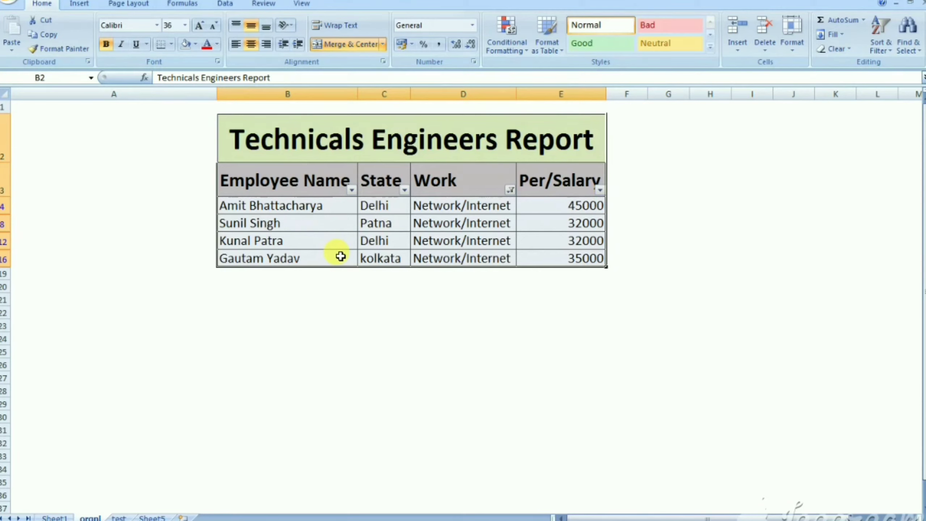
pyautogui.press('alt')
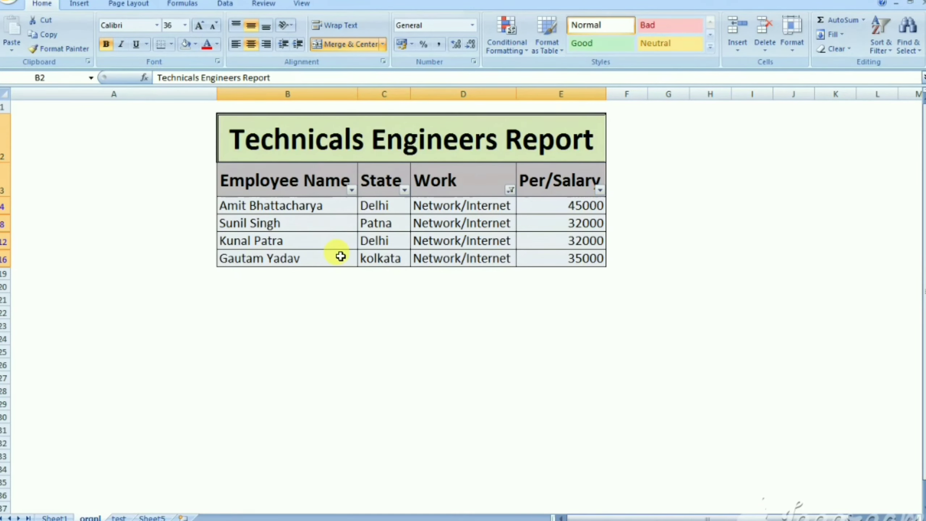
pyautogui.hotkey('ctrl', 'c')
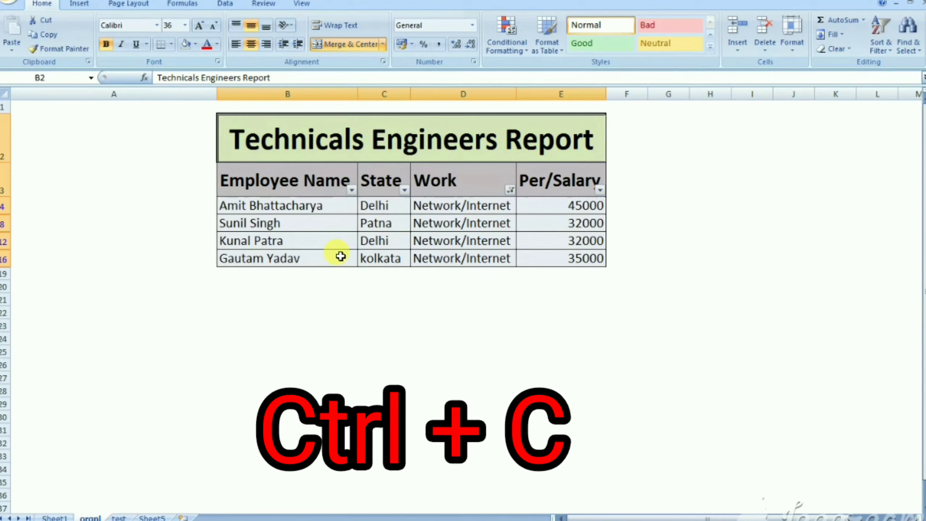
pyautogui.hotkey('ctrl', 'c')
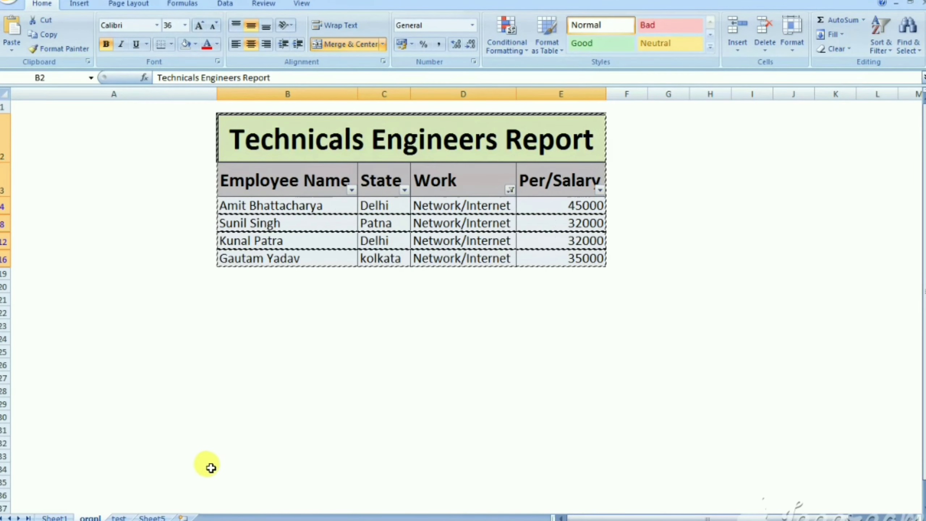
# - Paste the copied filtered report into cell A1 of Sheet5
pyautogui.click(152, 518)
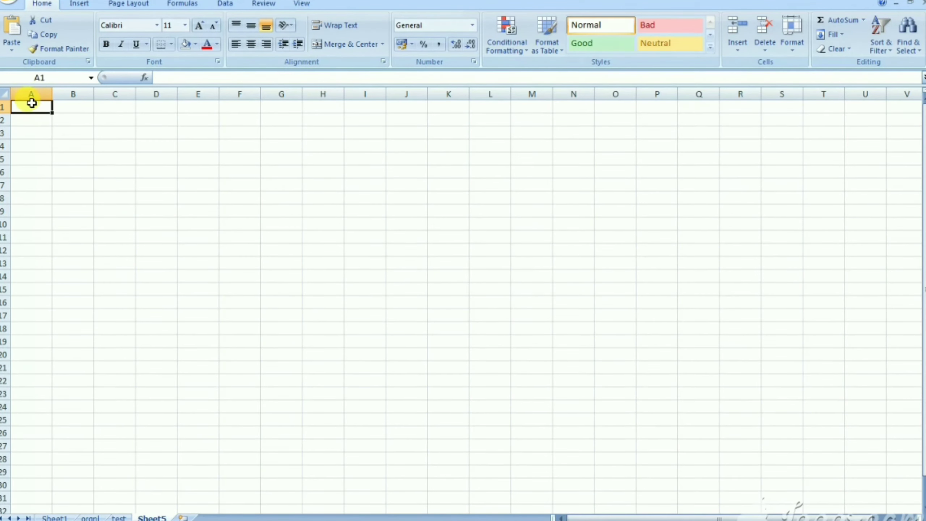
pyautogui.rightClick(33, 107)
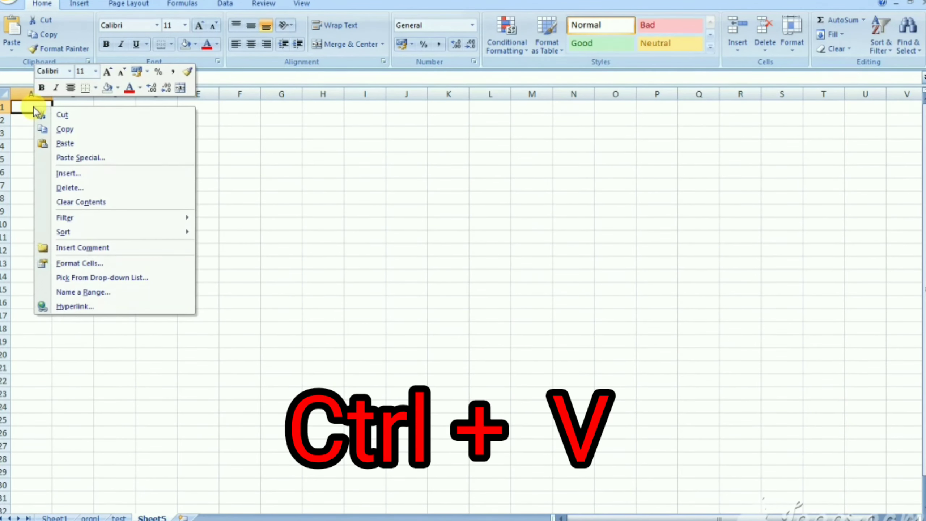
pyautogui.click(63, 143)
pyautogui.click(247, 212)
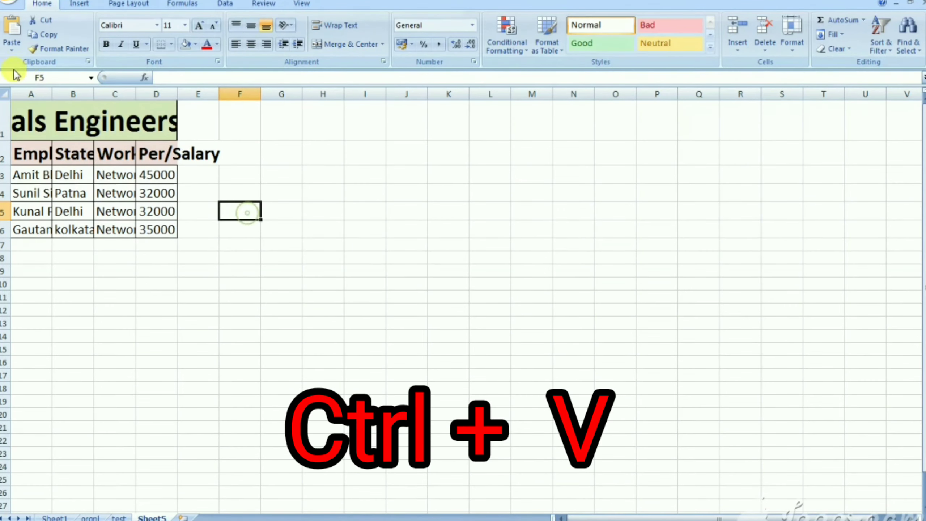
# - AutoFit columns A–D to their contents, then go back to the orgnl sheet
pyautogui.doubleClick(52, 93)
pyautogui.doubleClick(192, 94)
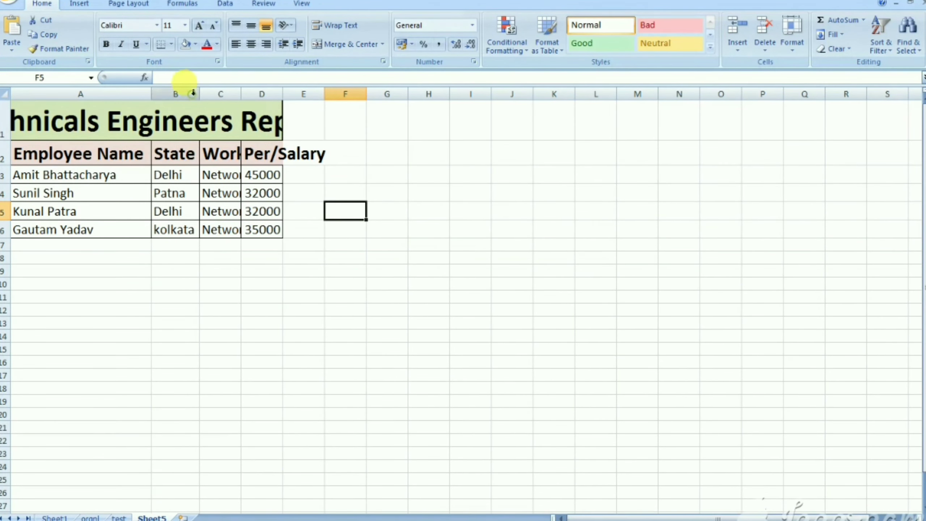
pyautogui.doubleClick(240, 94)
pyautogui.doubleClick(346, 94)
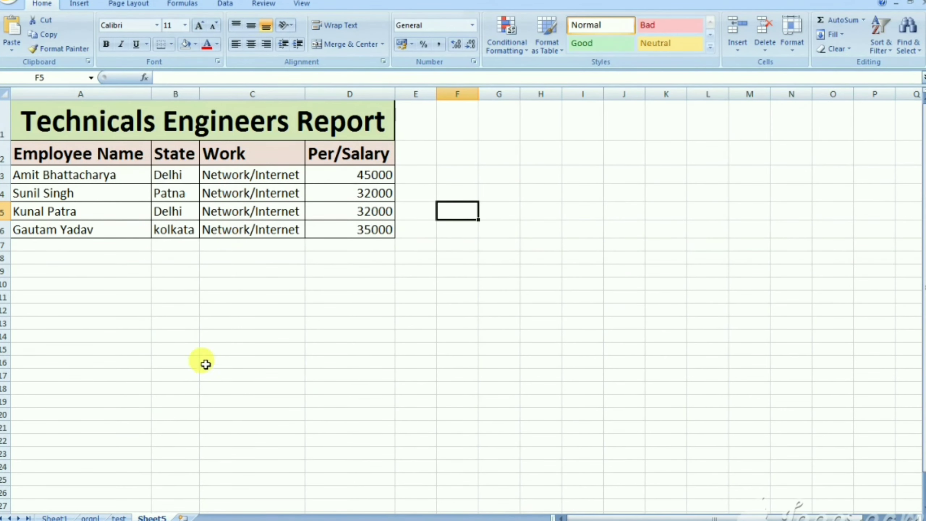
pyautogui.click(90, 517)
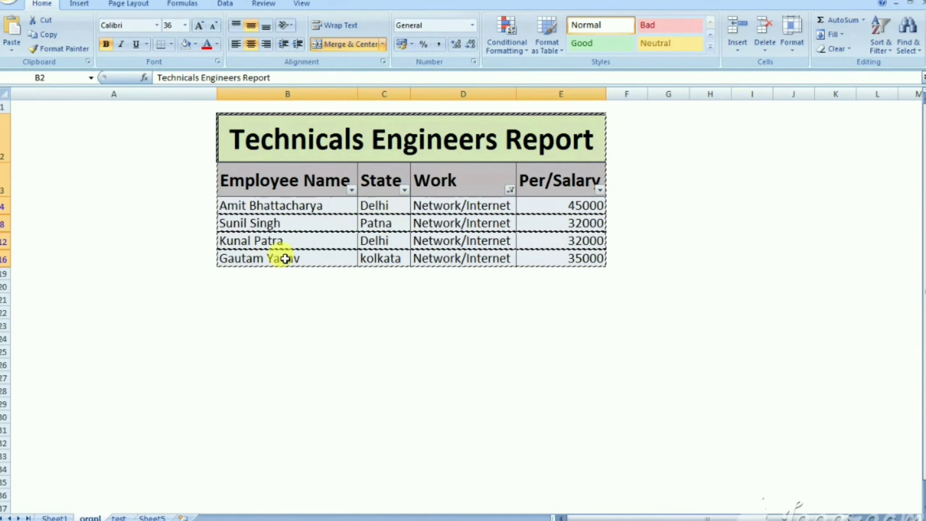
# - Back on Sheet5, select the pasted Network/Internet table A1:D6
pyautogui.click(152, 518)
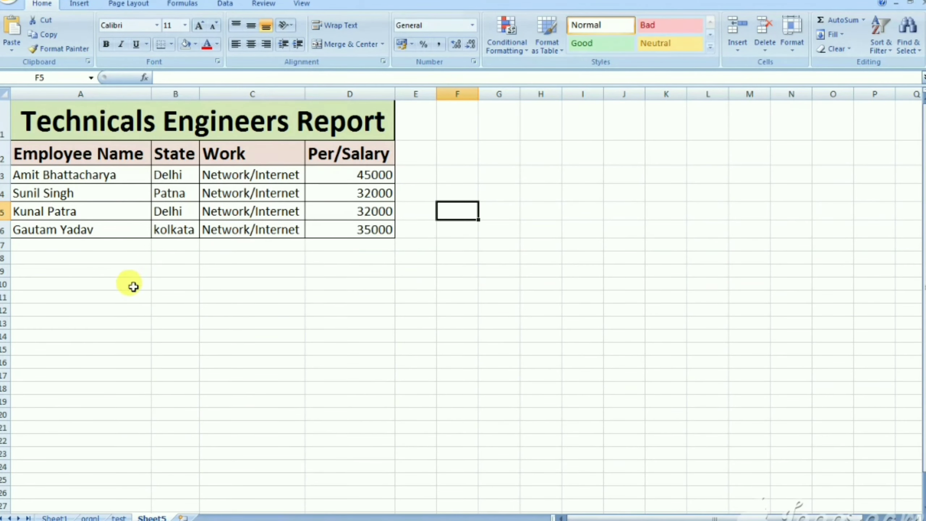
pyautogui.click(130, 258)
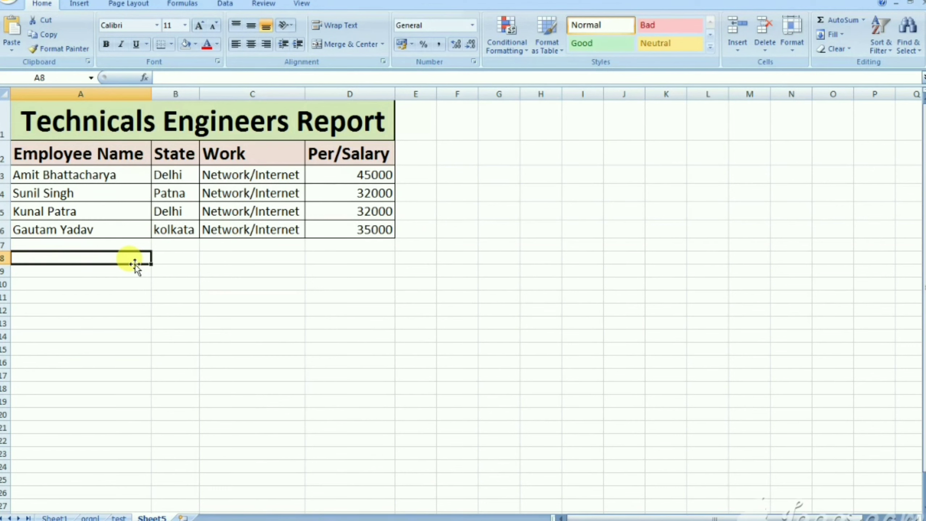
pyautogui.moveTo(57, 118); pyautogui.dragTo(172, 229)
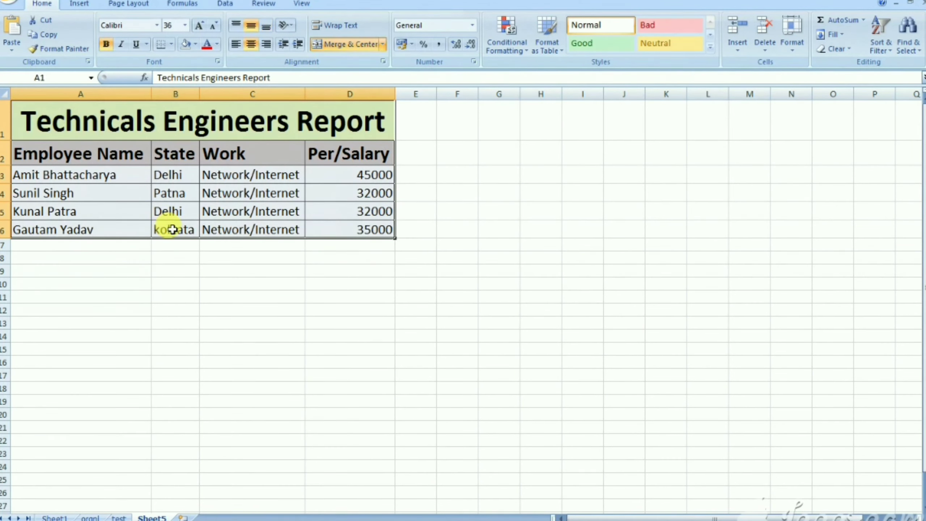